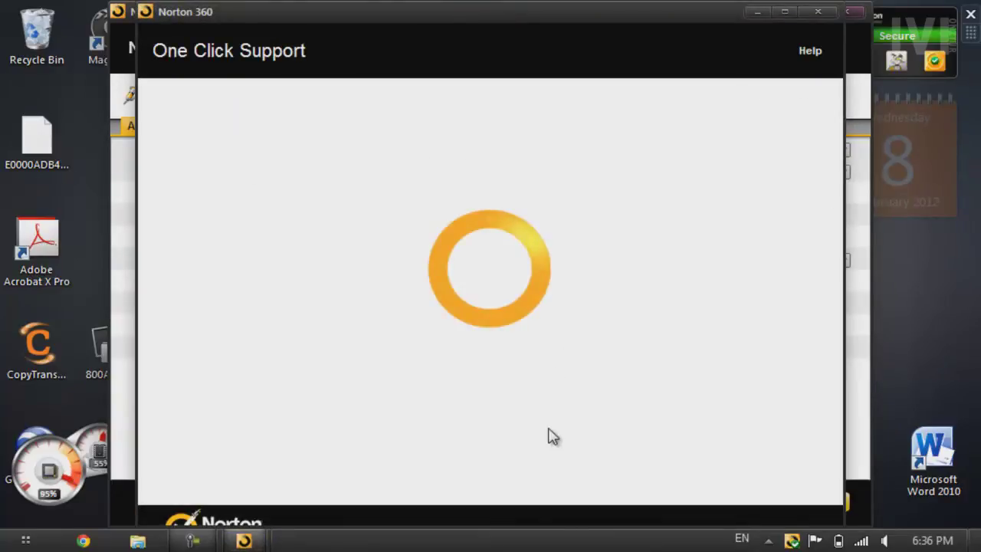
- Switch from One Click Support to the main Norton 360 window so the Norton windows can close
key("super+4")
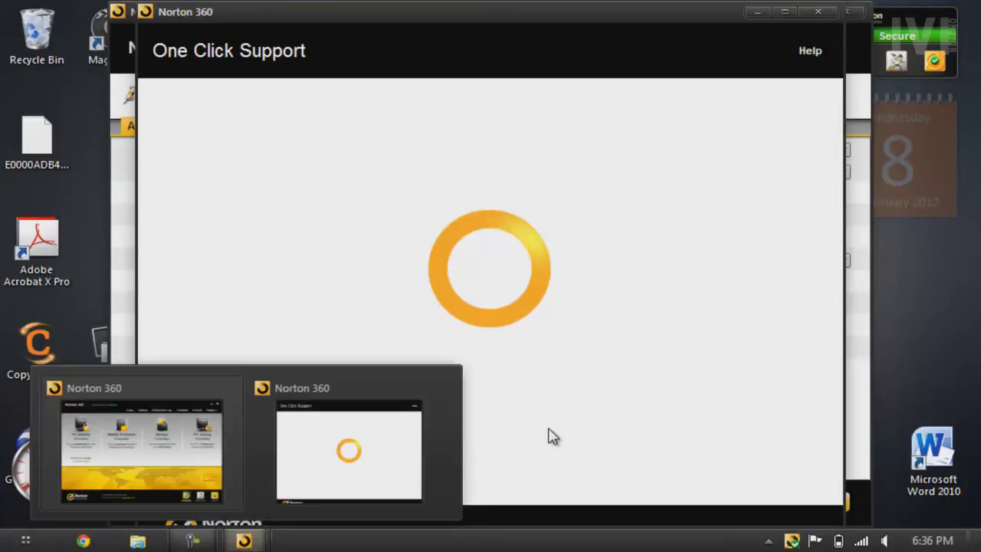
key("super+4")
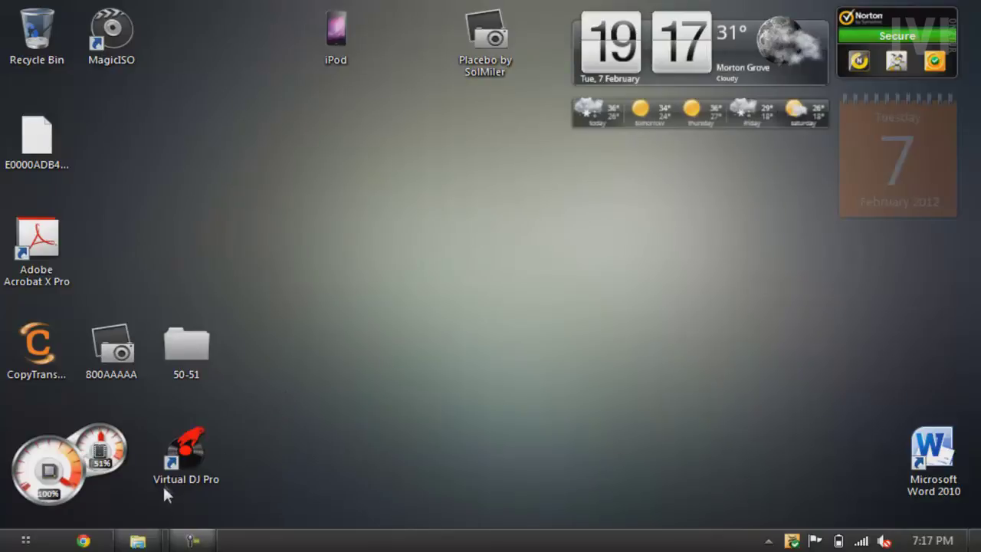
- Restore the SVP10.0 folder window and run the vegaspro100a_32bit installer
left_click(137, 541)
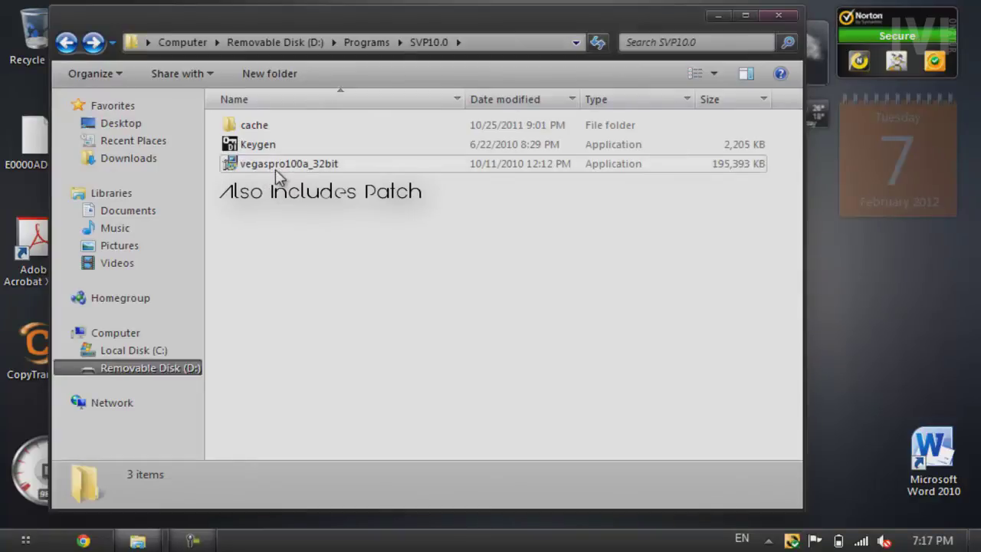
double_click(279, 176)
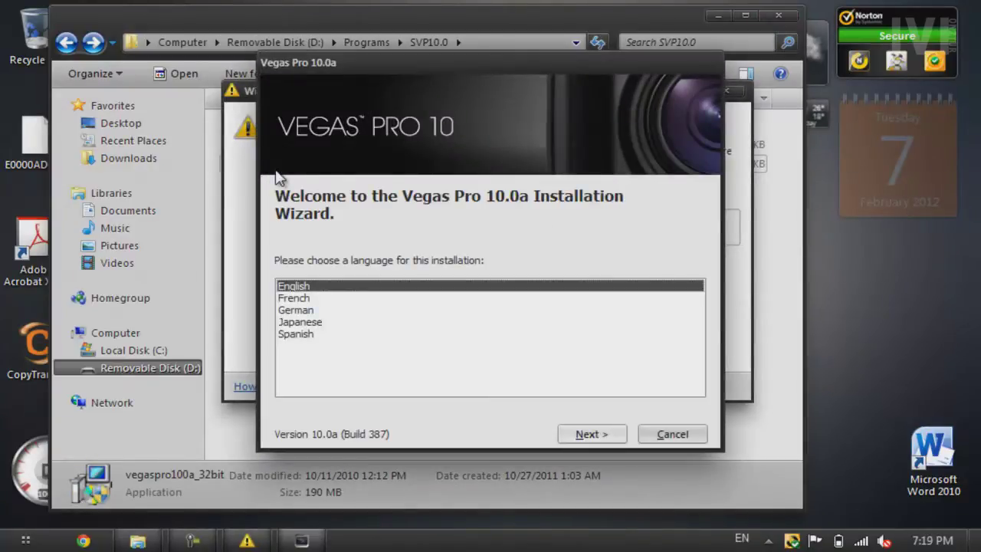
- Keep English, choose Install current version, and accept the licence agreement
left_click(611, 436)
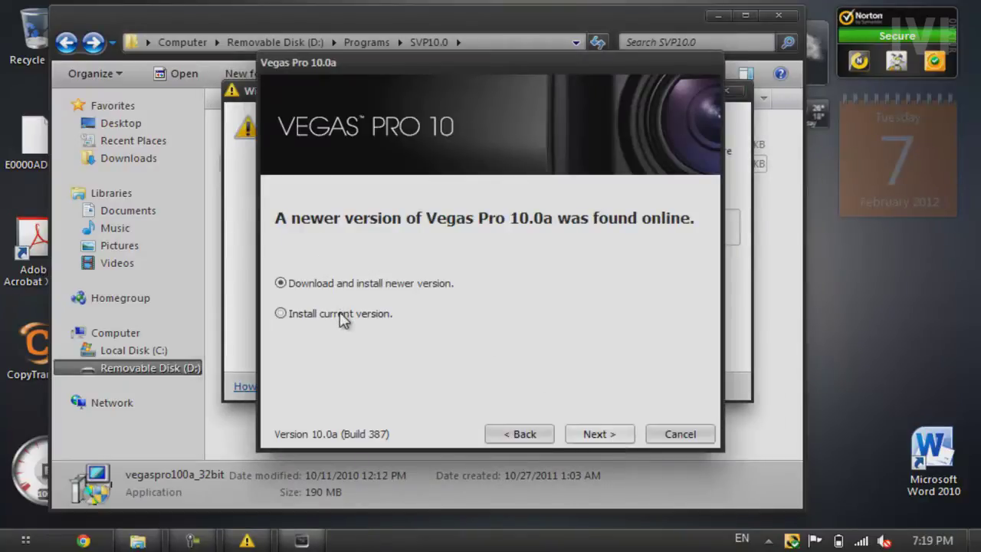
left_click(342, 320)
left_click(582, 433)
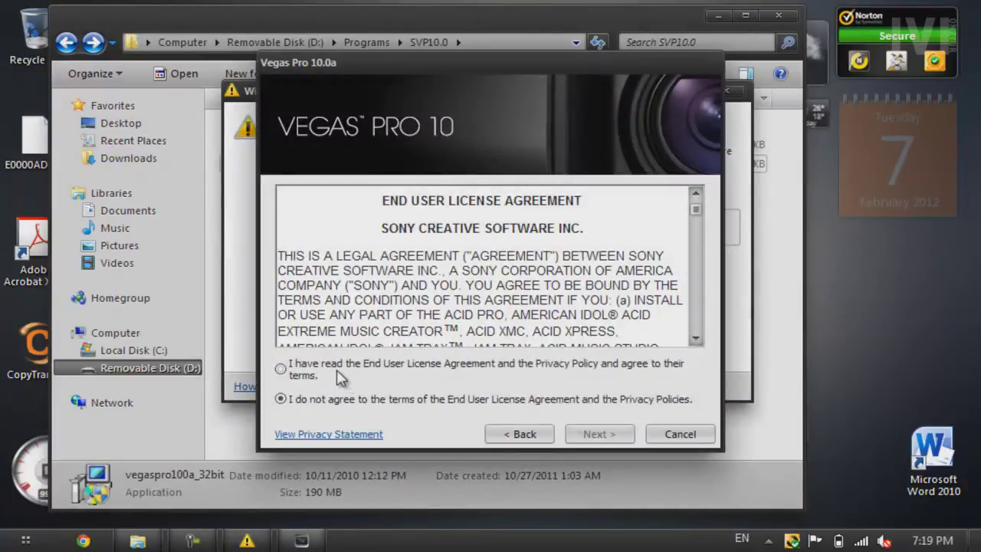
left_click(339, 375)
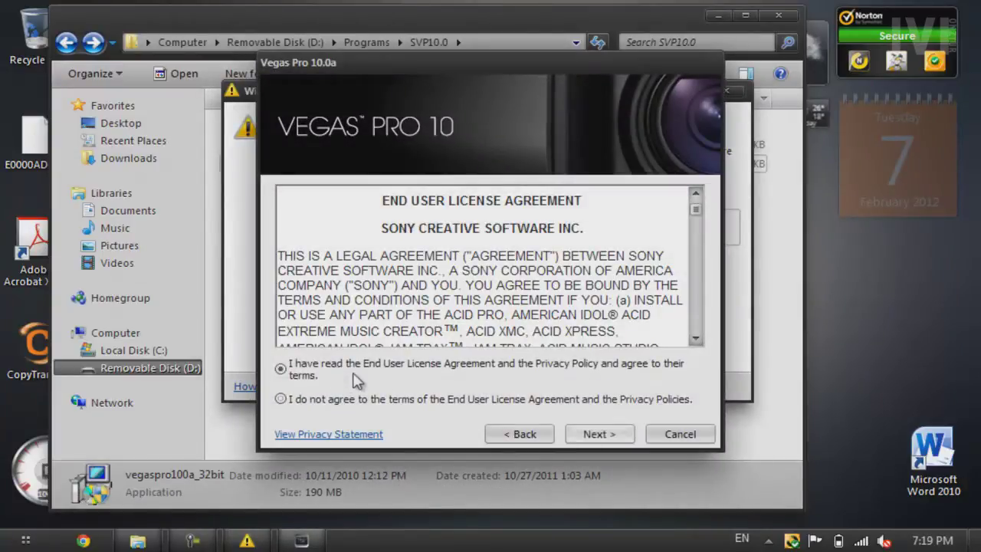
left_click(597, 434)
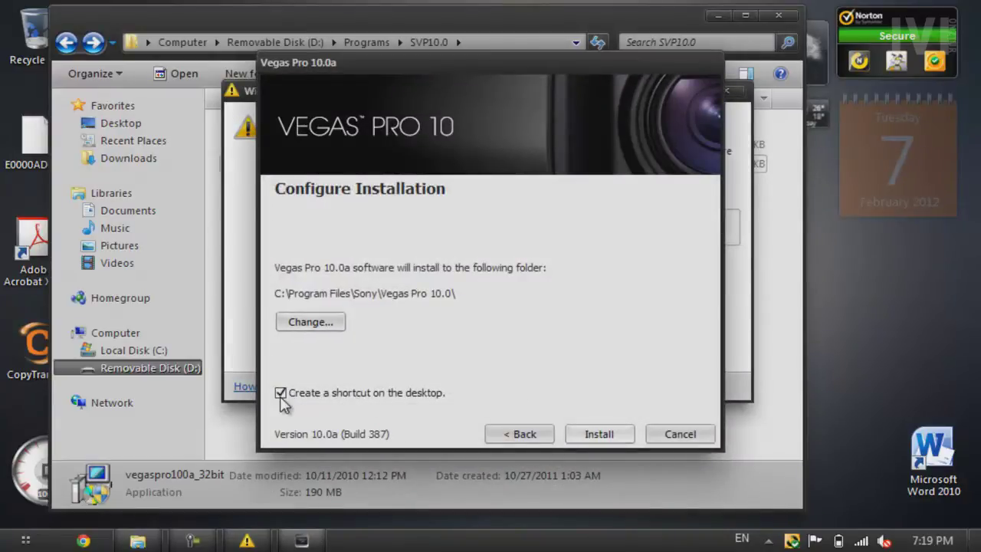
- Install Vegas Pro 10.0a, dismiss the colour-scheme prompt, and finish the installer
left_click(590, 436)
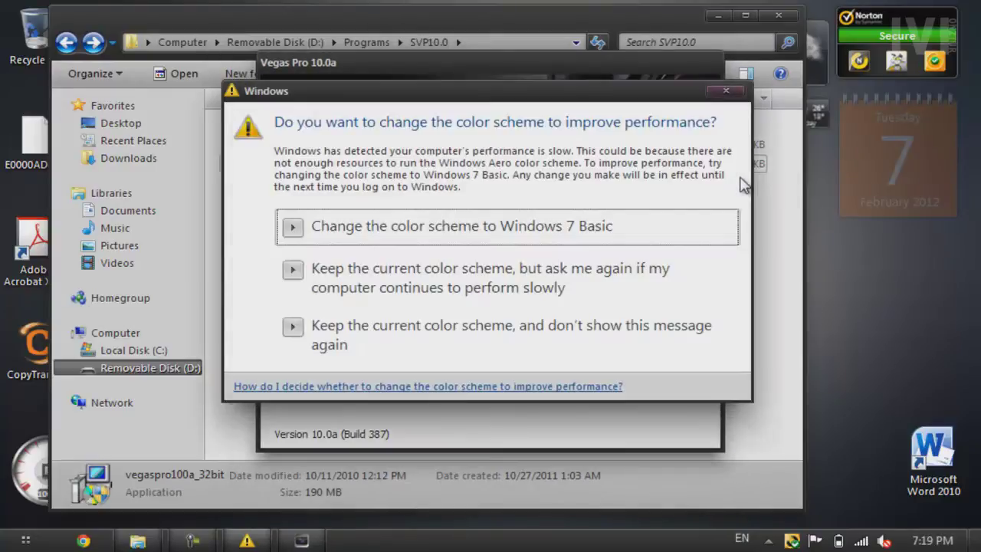
left_click(740, 186)
left_click(728, 93)
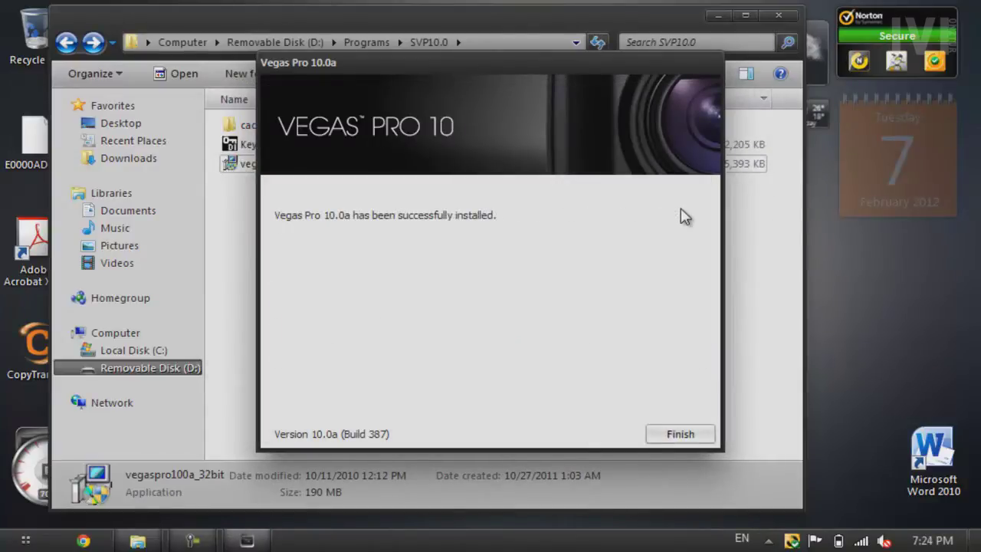
left_click(675, 434)
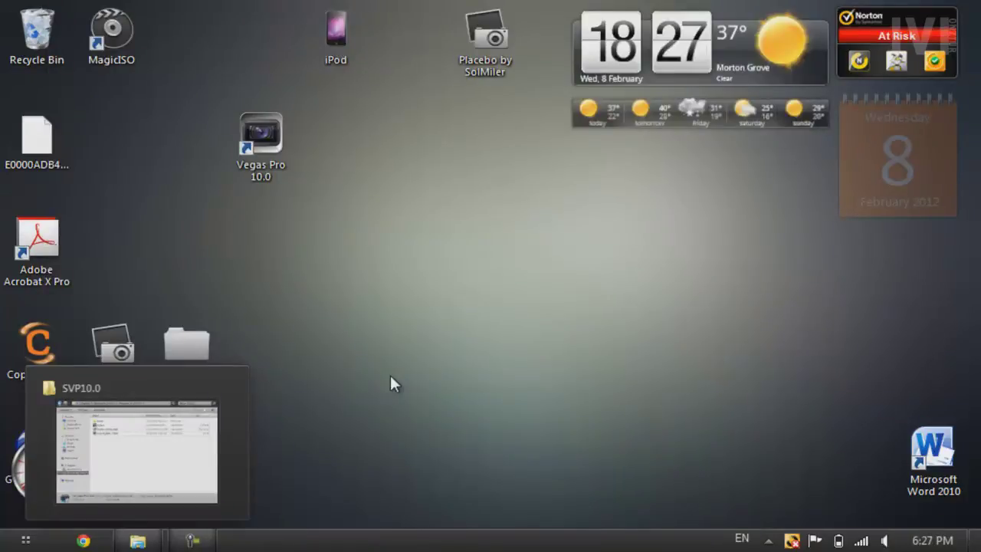
- Back in the SVP10.0 folder, run the SonyVegasPro Patch program
left_click(159, 544)
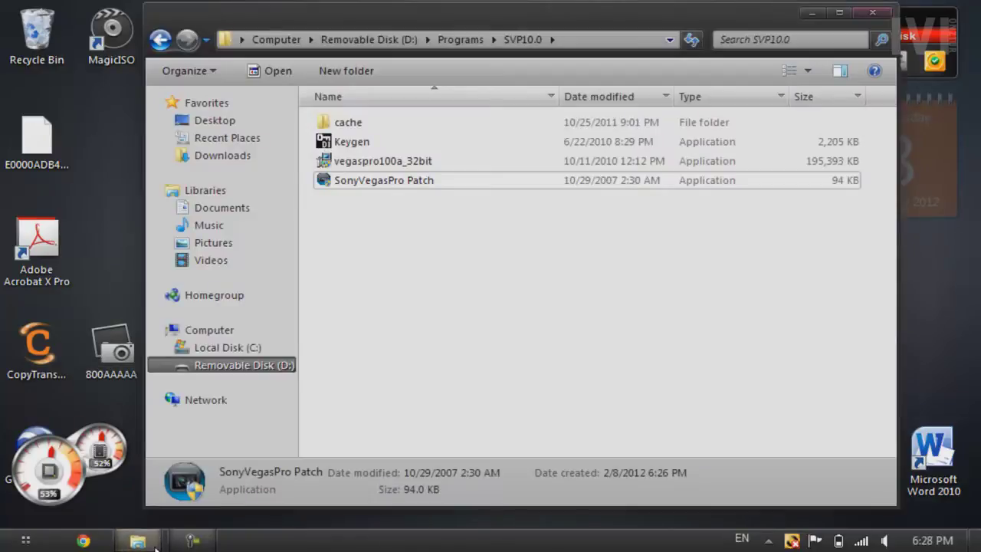
left_click(365, 304)
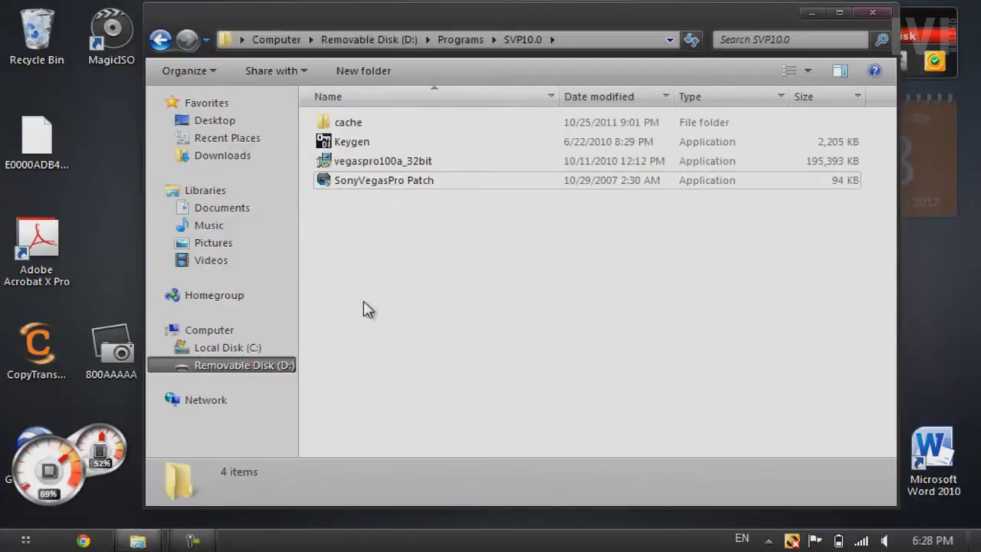
double_click(399, 181)
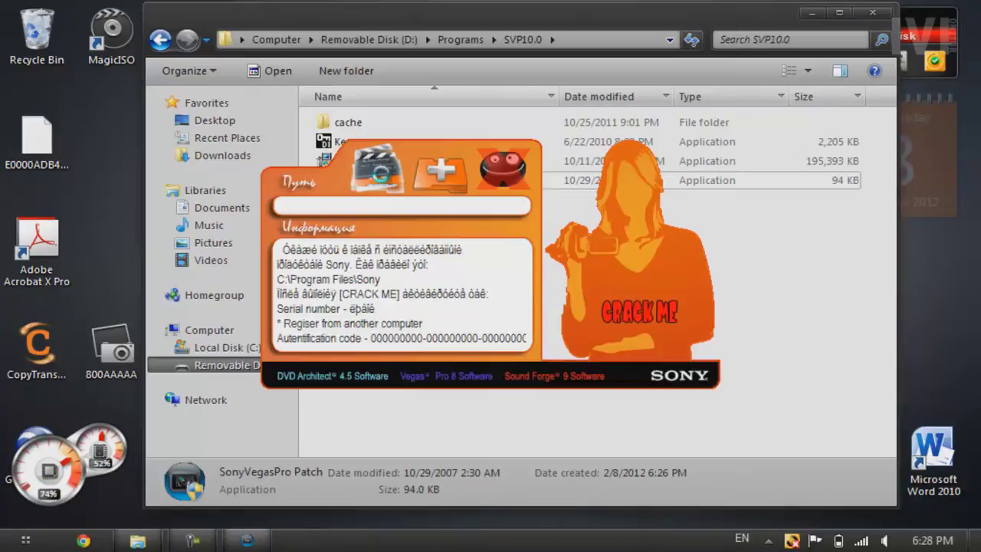
- Set the patcher's target folder to C:\Program Files\Sony
left_click(383, 180)
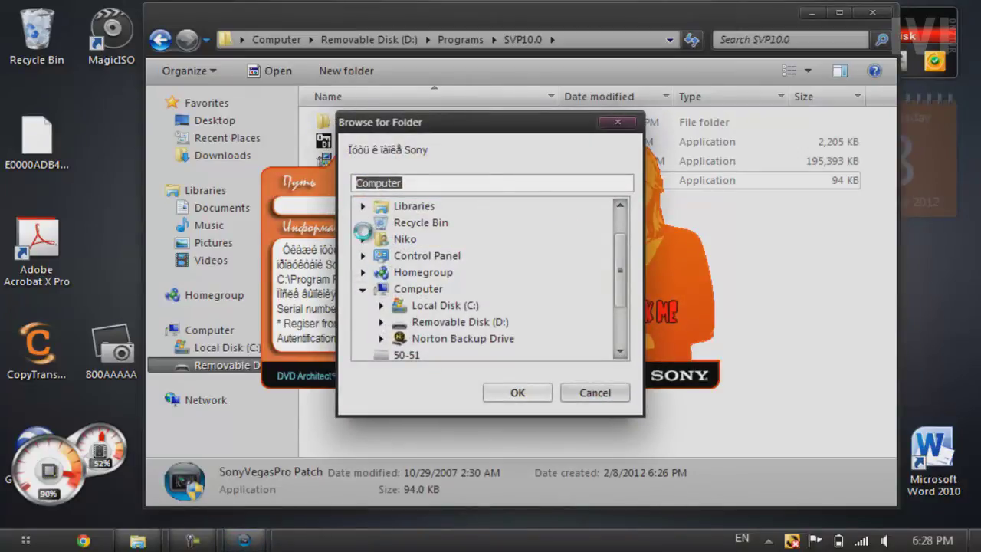
left_click(363, 238)
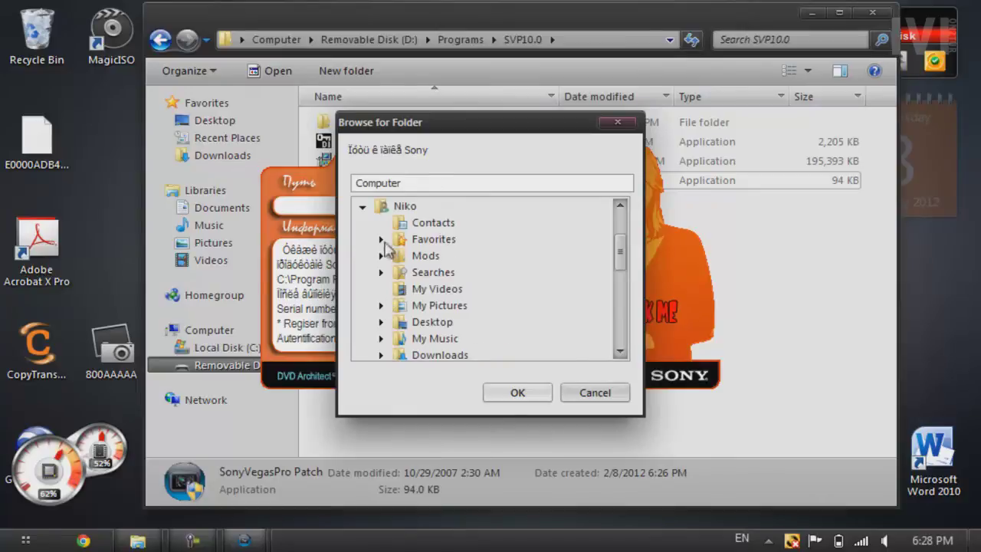
left_click(362, 206)
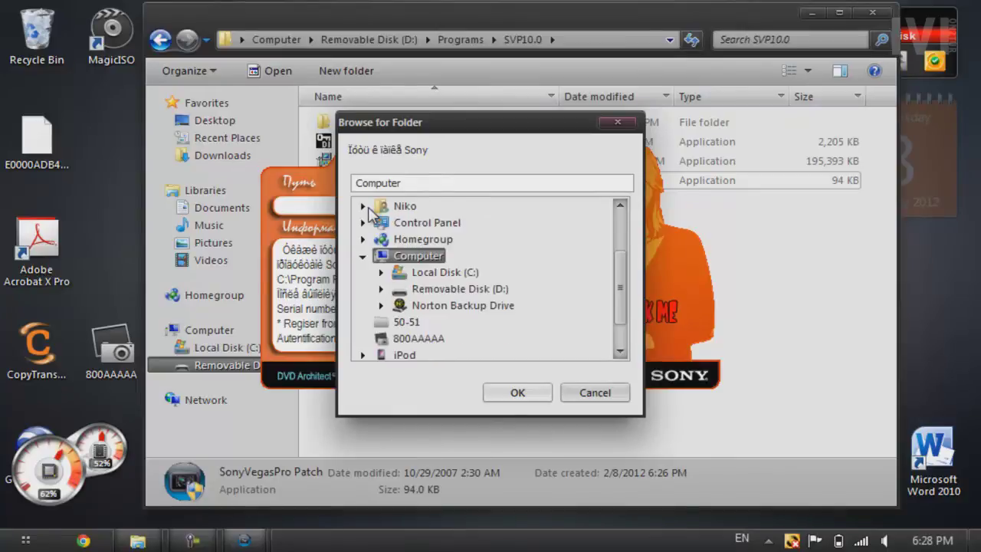
left_click(381, 272)
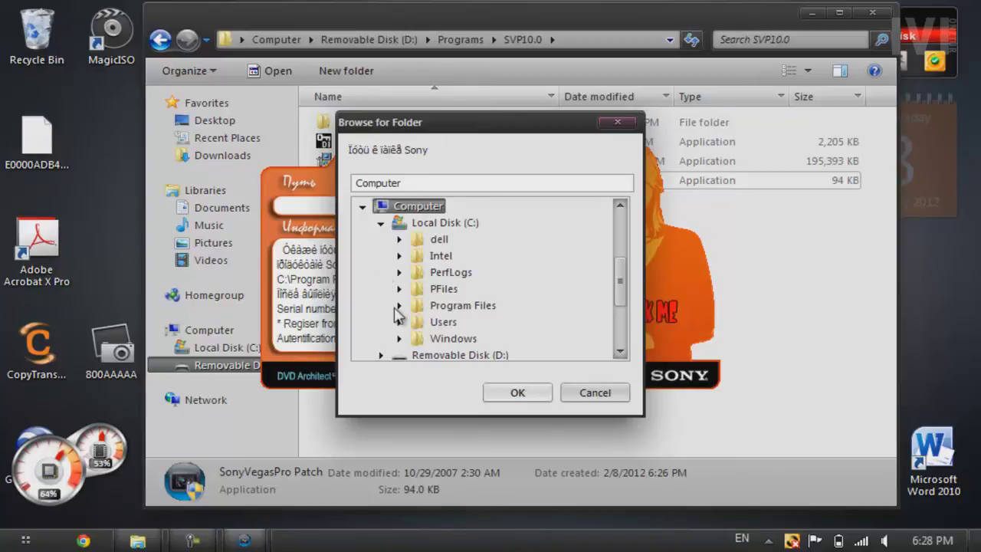
left_click(398, 305)
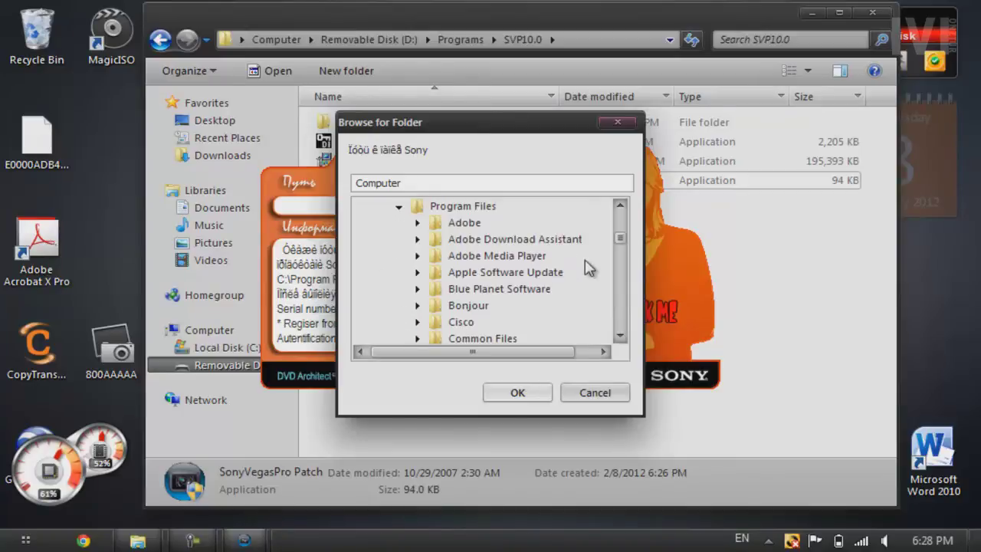
left_click_drag(619, 237, 619, 299)
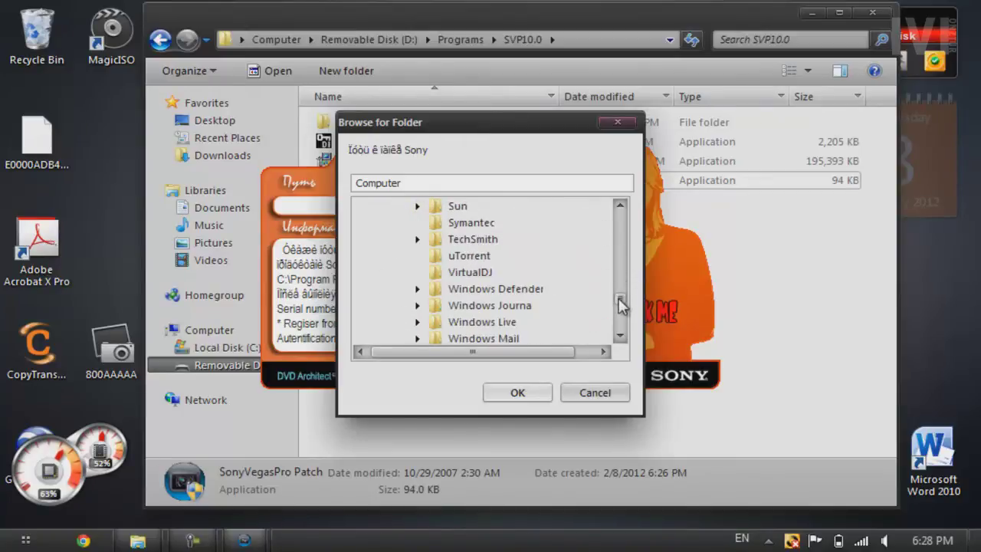
left_click(619, 207)
left_click(457, 206)
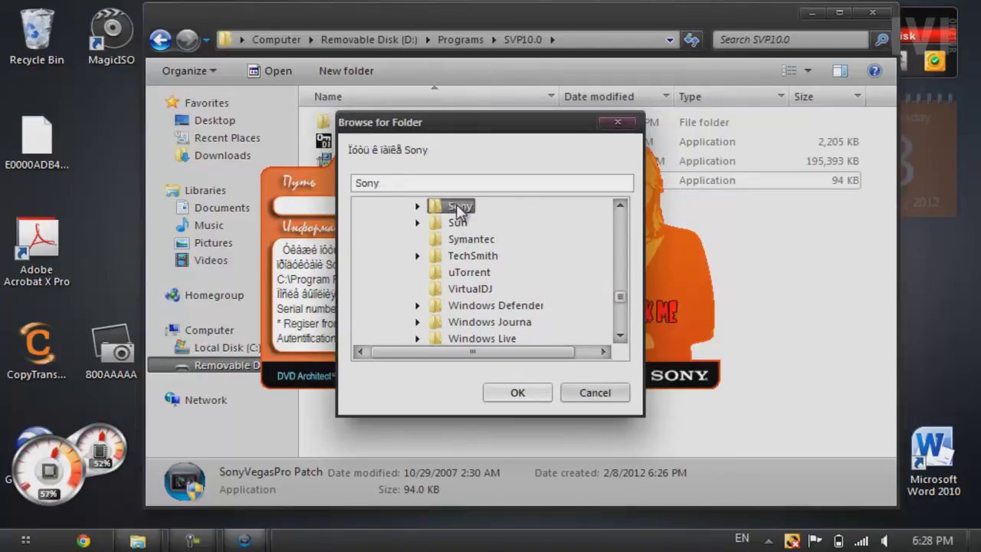
left_click(509, 392)
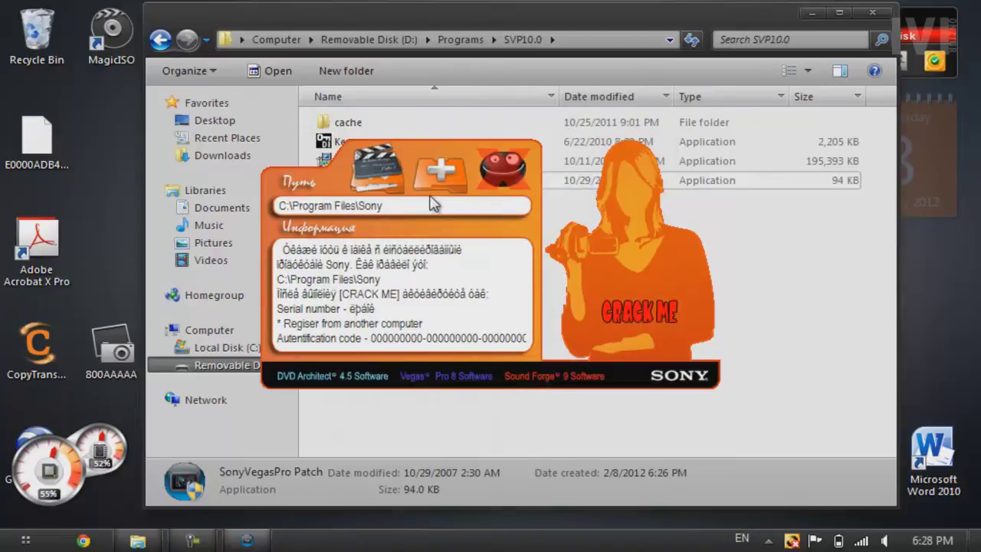
- Apply the CRACK ME patch to the Vegas Pro 10.0 files and close the patcher
left_click(433, 177)
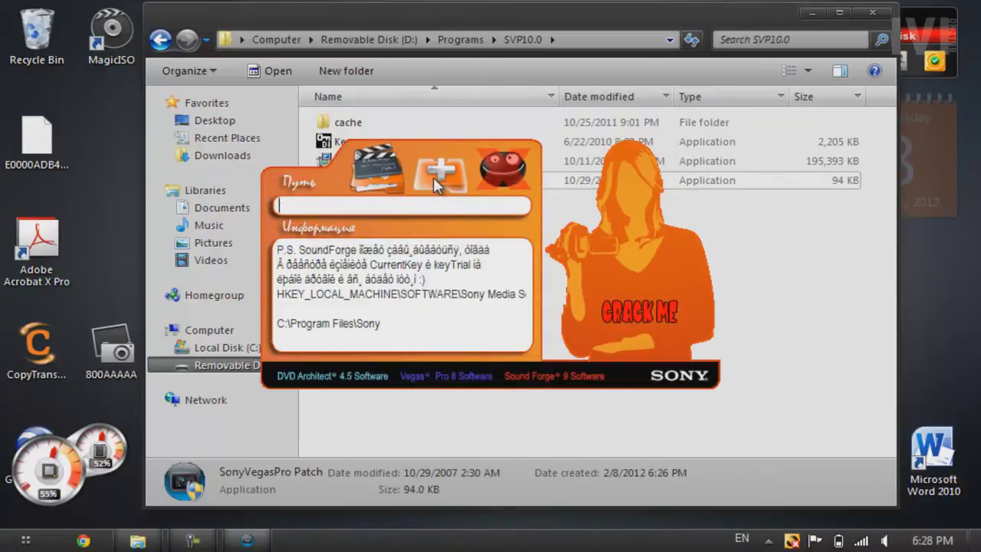
left_click(630, 309)
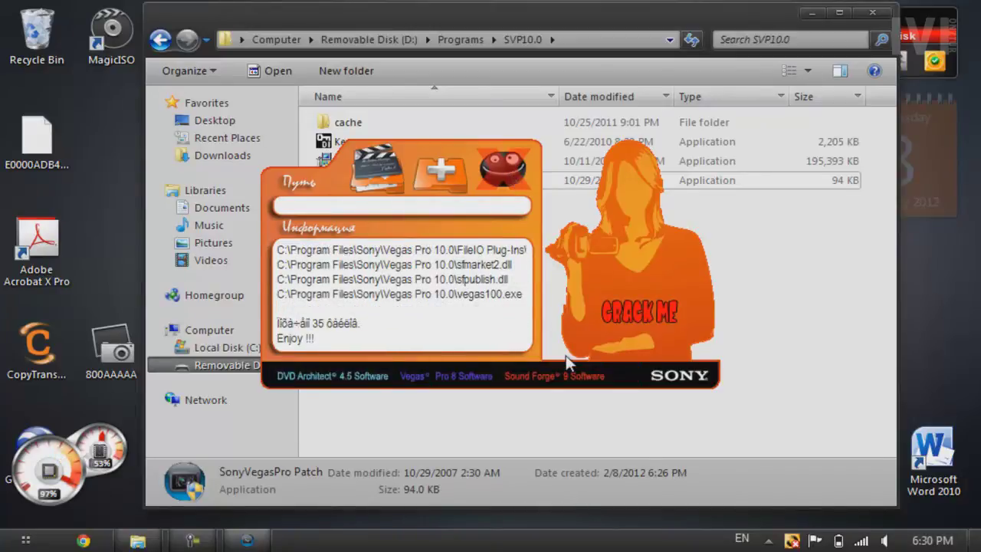
left_click(505, 171)
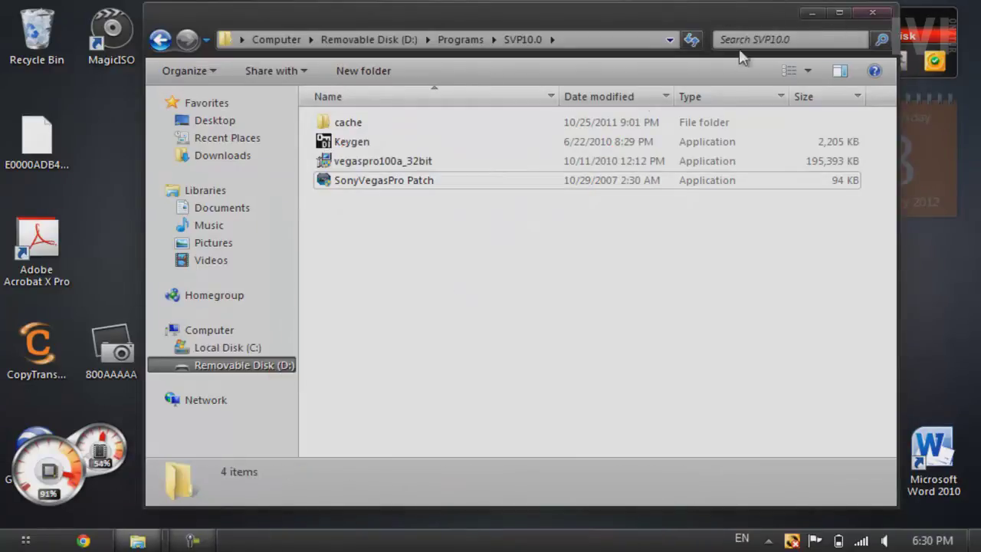
- Launch the Keygen, dismiss the Norton alert and splash message, and minimize the folder
left_click(460, 149)
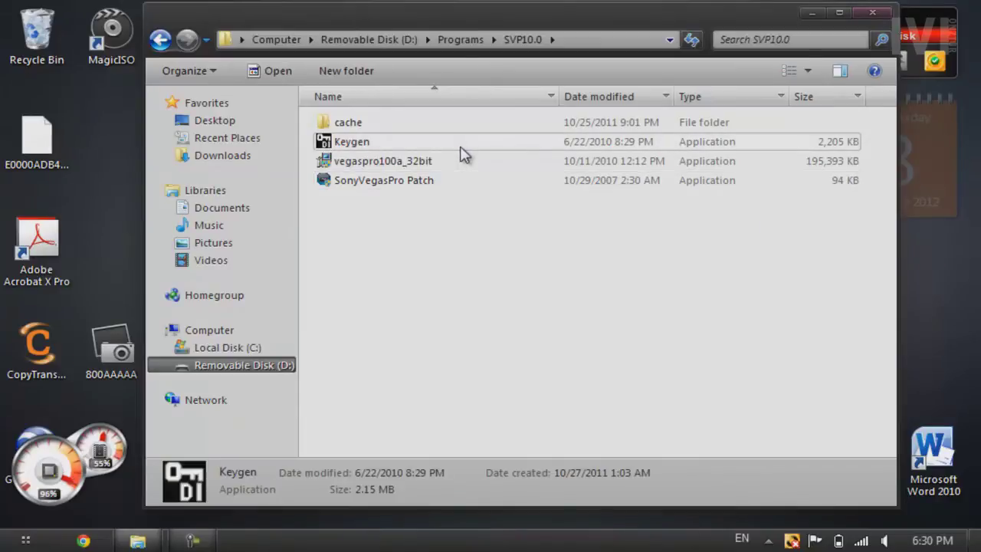
double_click(460, 149)
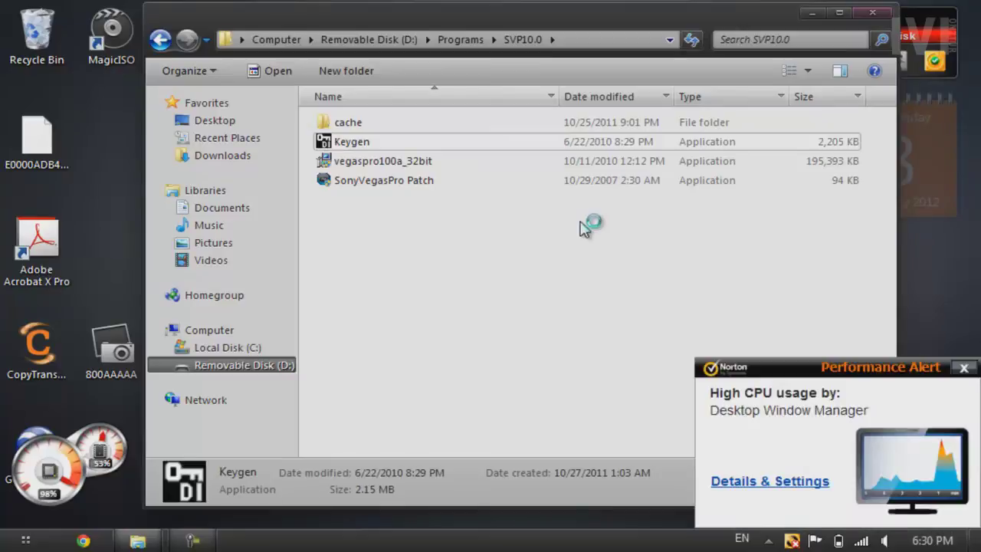
left_click(964, 368)
left_click(737, 349)
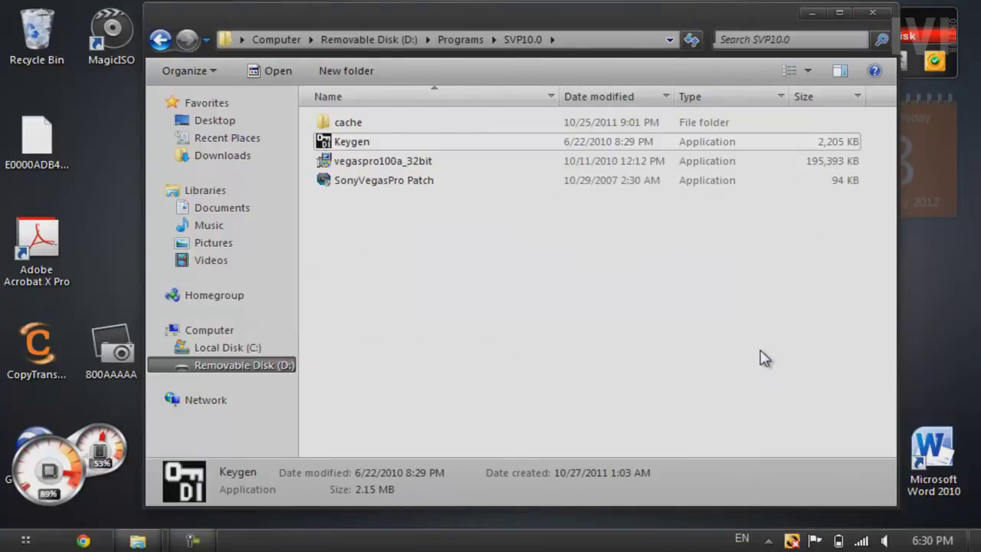
left_click(811, 12)
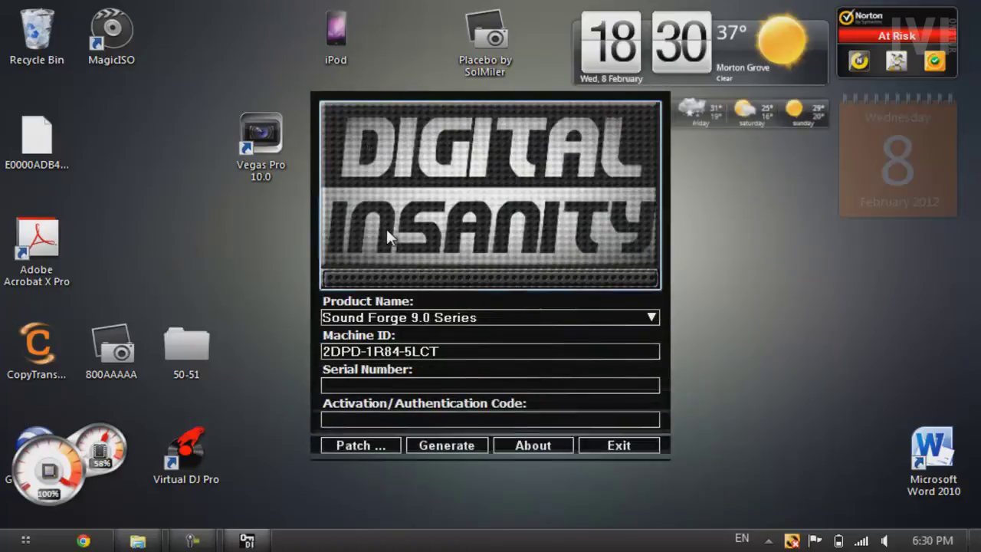
- Generate a serial and activation code for 'Vegas Pro 9.0 (32 and 64 bit) Series', then start Vegas Pro 10.0
left_click(651, 318)
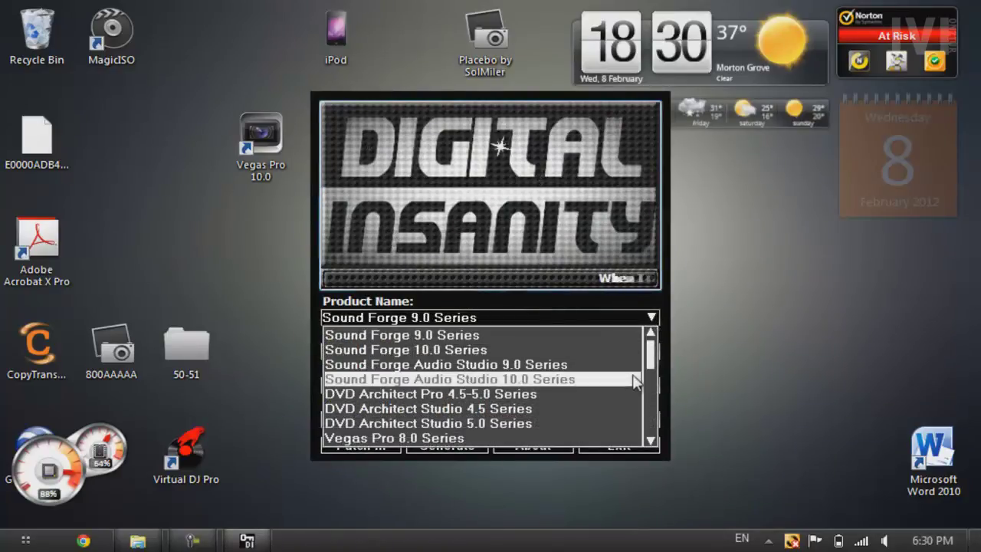
scroll(653, 381, "down", 1)
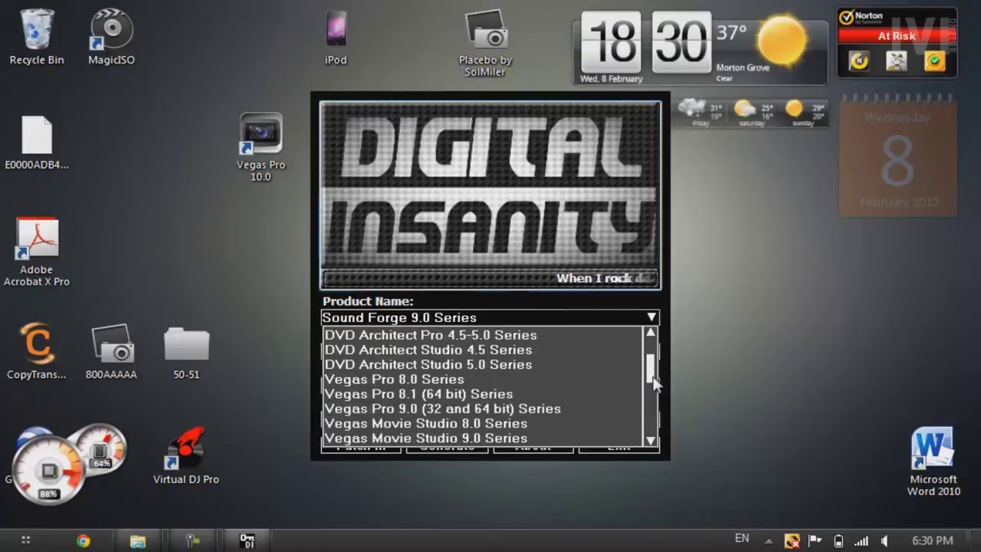
left_click(573, 410)
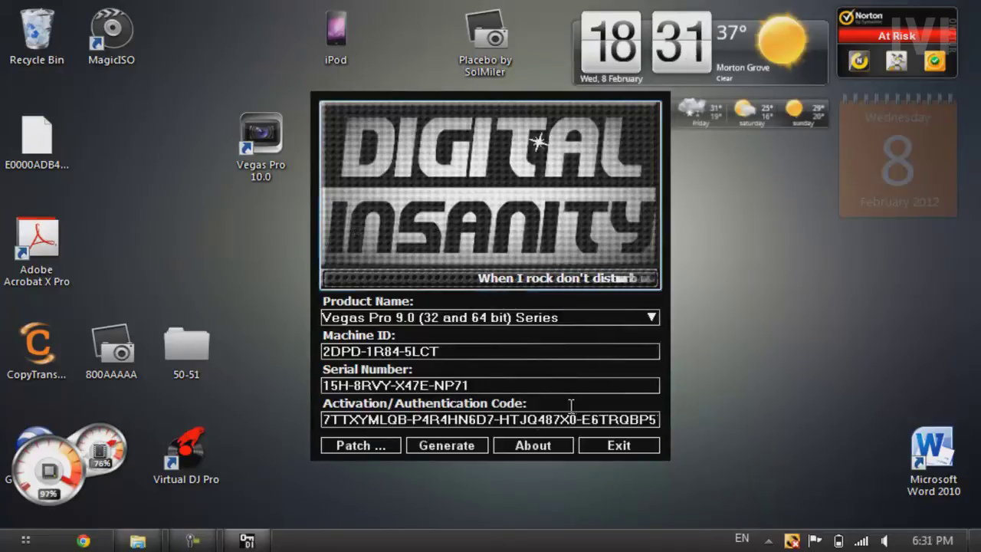
left_click(442, 452)
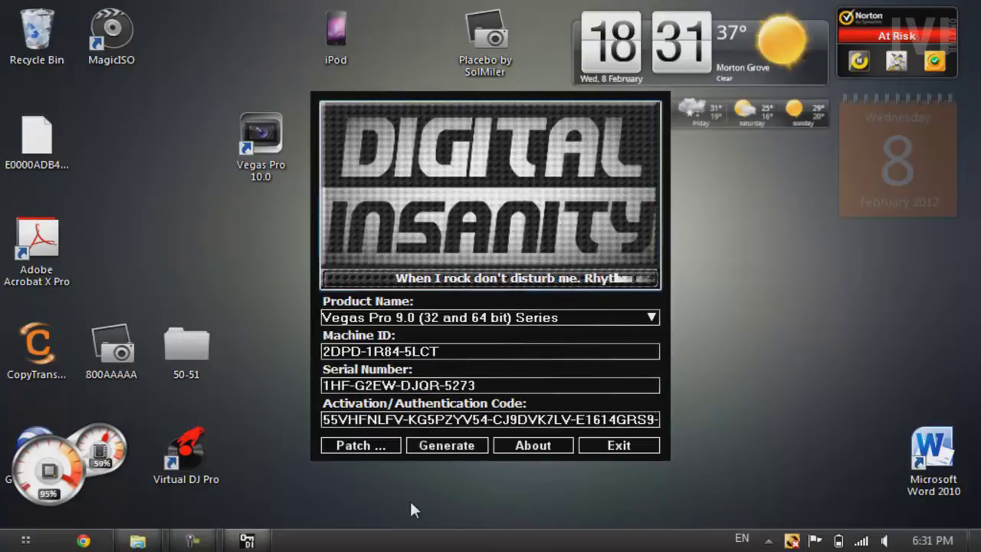
double_click(269, 149)
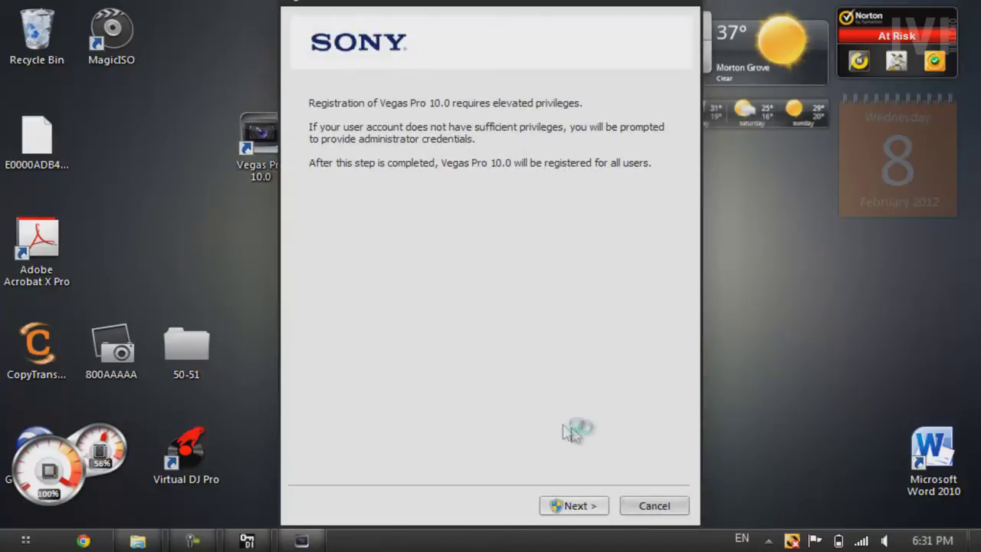
- Copy the keygen's generated serial number into the Vegas Pro serial number field
left_click(567, 507)
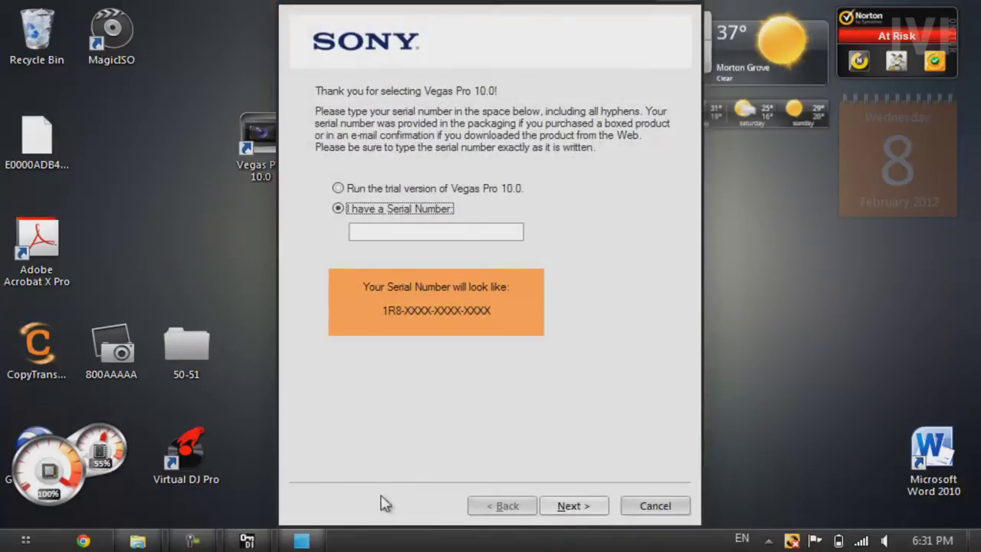
left_click(246, 540)
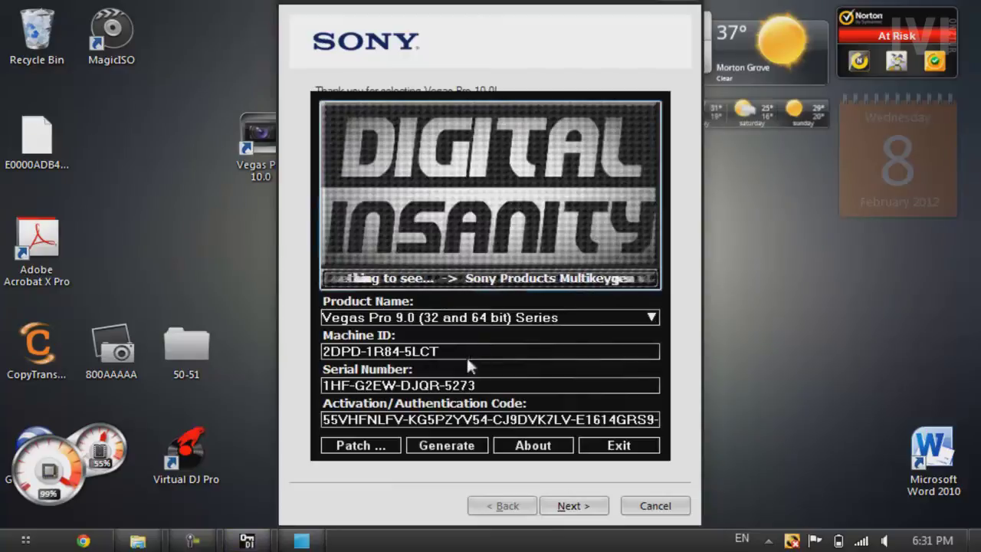
left_click(489, 388)
left_click_drag(489, 389, 296, 377)
key("ctrl+c")
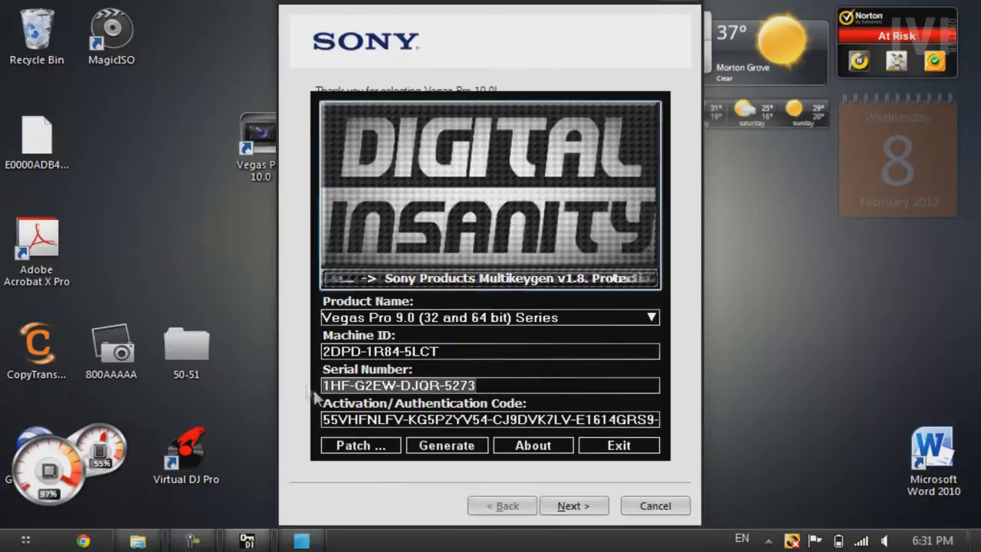
left_click(384, 487)
left_click(436, 230)
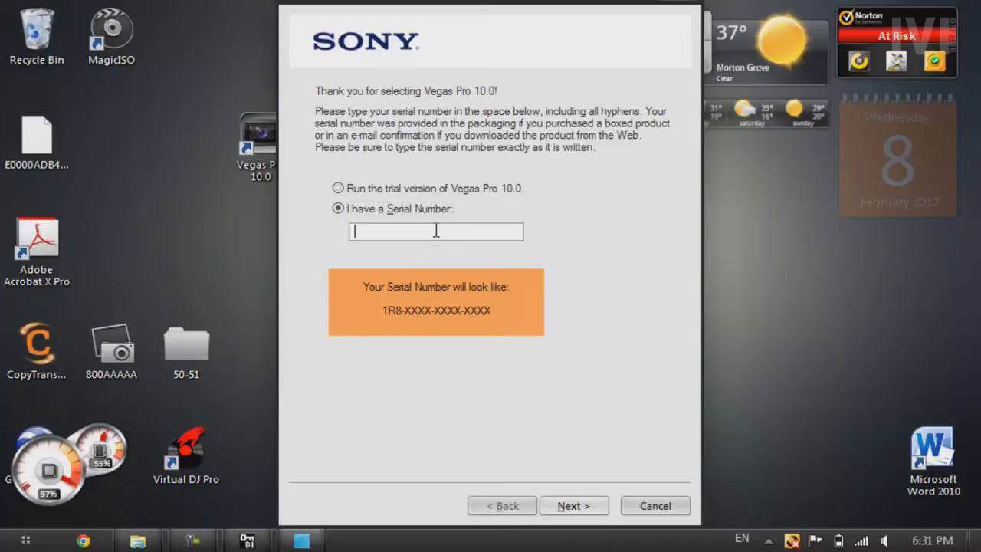
key("ctrl+v")
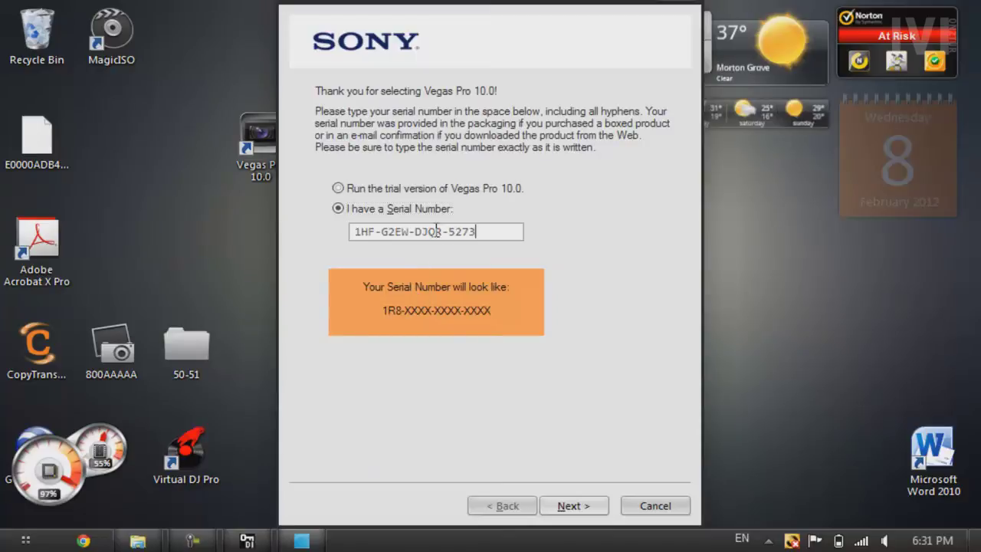
- Correct the serial prefix to 1R8, accept it, and choose registering from another computer
left_click(376, 232)
key("BackSpace")
key("BackSpace")
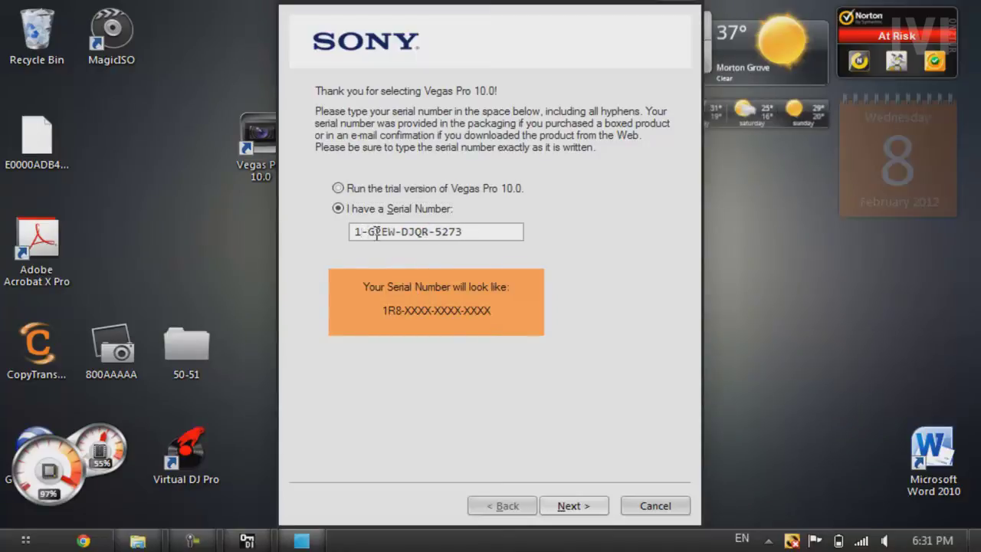
type("R")
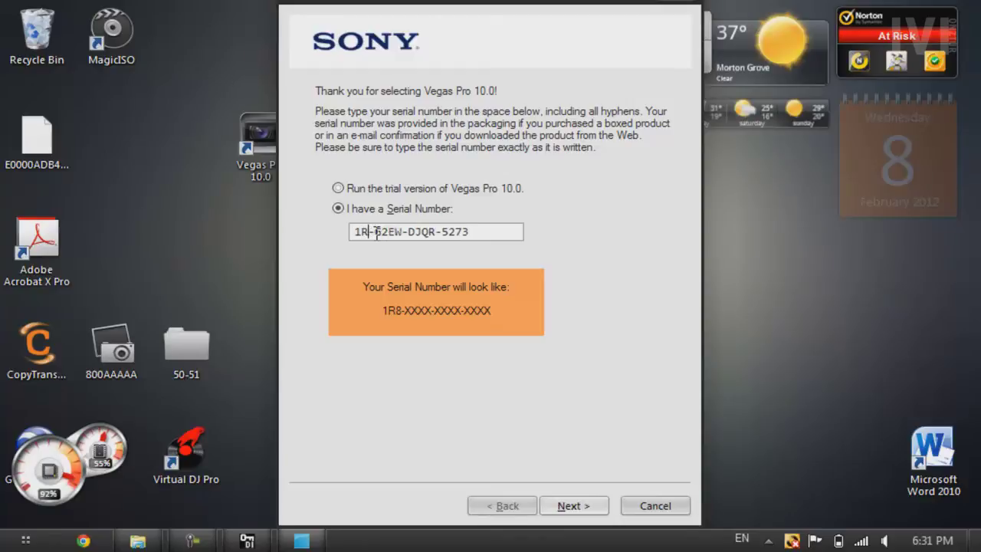
type("8")
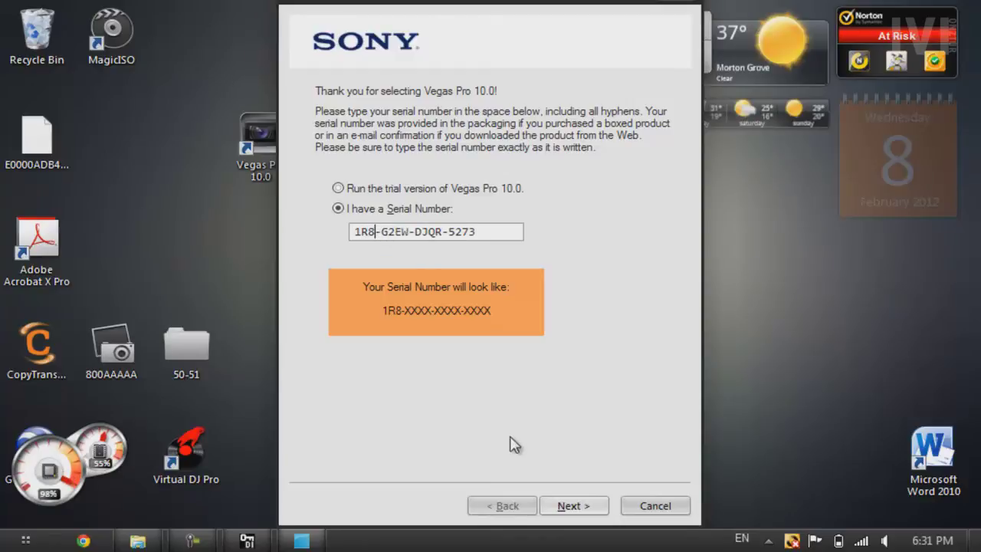
left_click(580, 508)
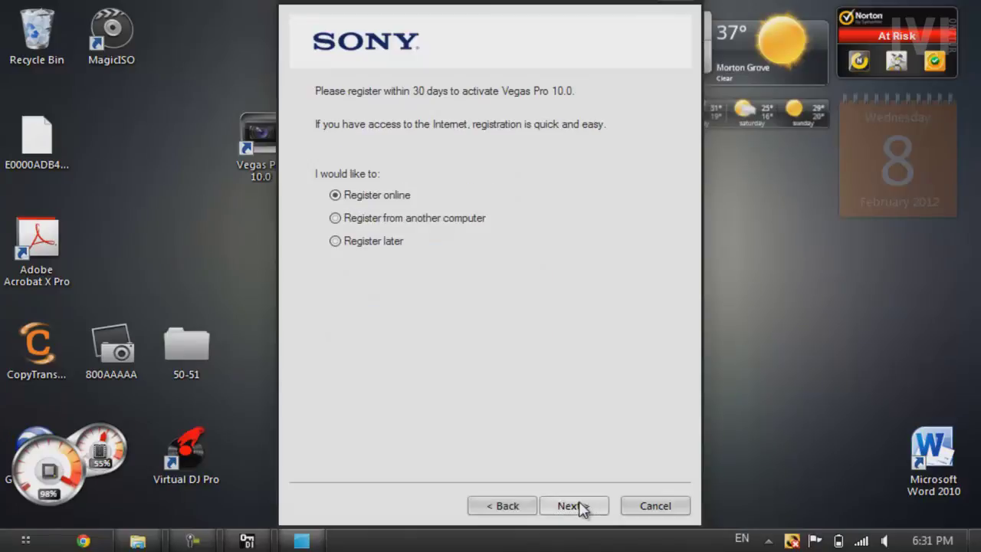
left_click(360, 220)
- Fill in the offline registration form, accept the privacy policy, and save Register Vegas Pro.htm
left_click(601, 512)
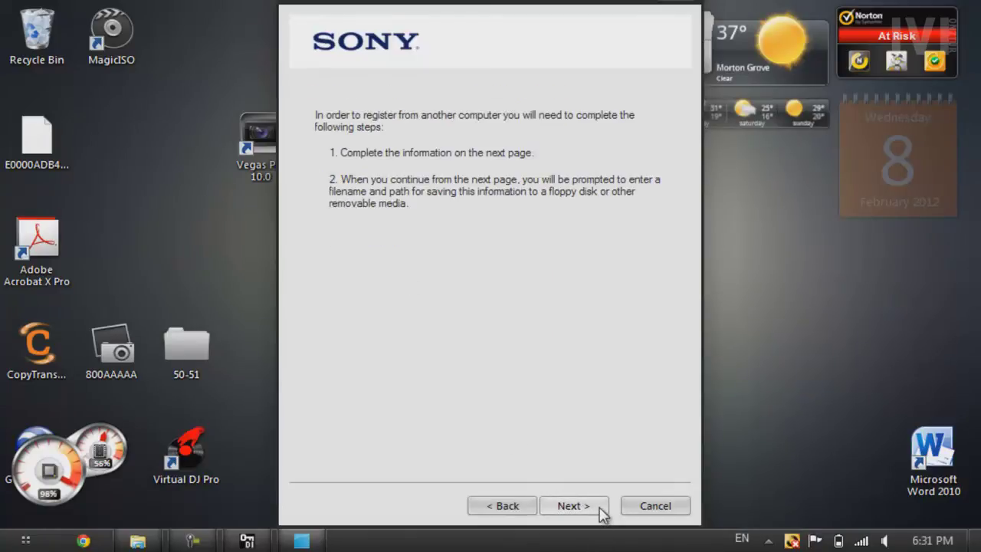
left_click(601, 512)
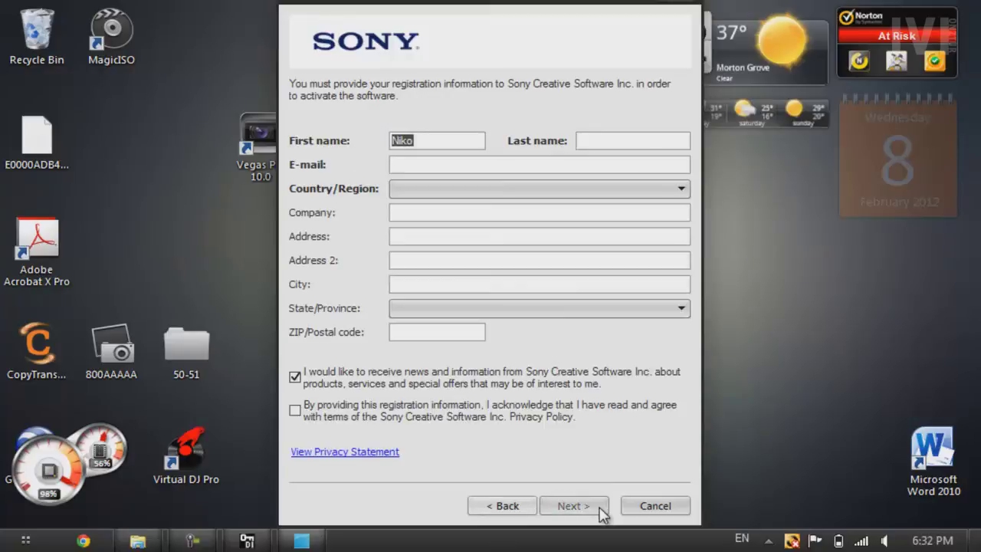
left_click(581, 137)
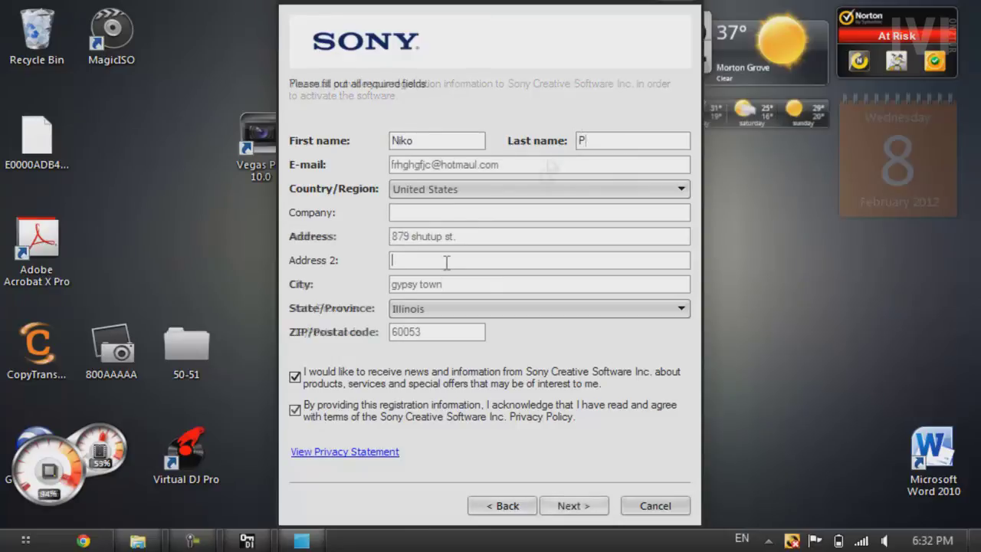
left_click(294, 409)
left_click(597, 506)
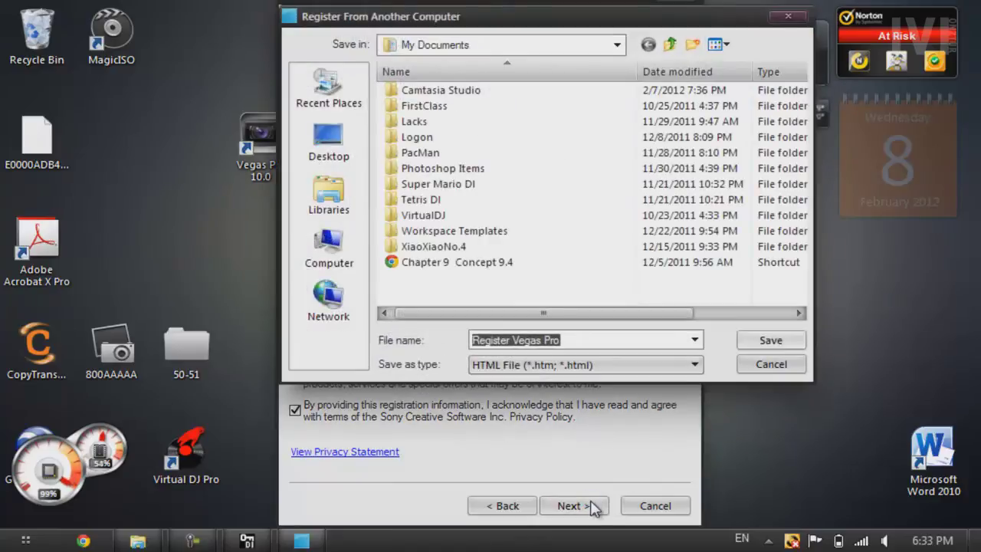
key("Return")
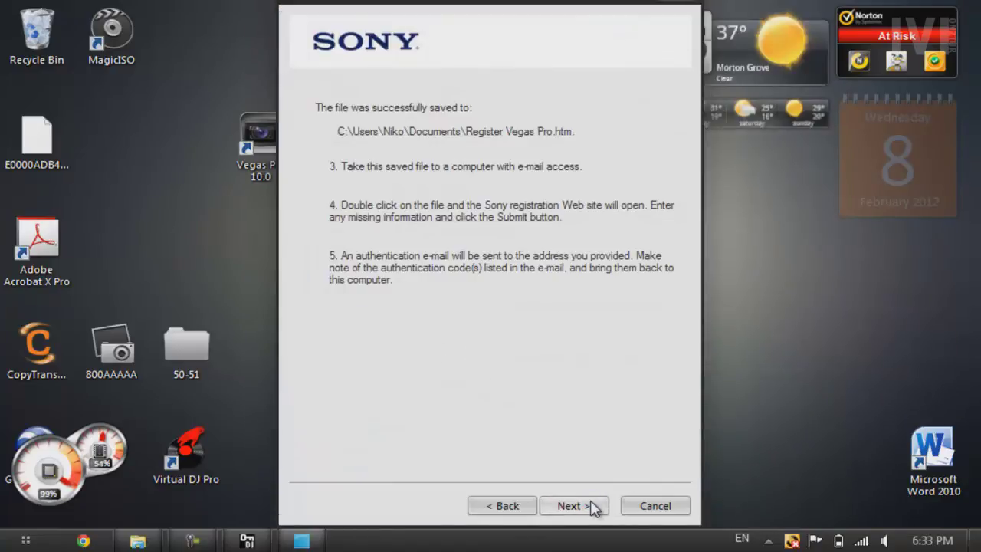
left_click(593, 507)
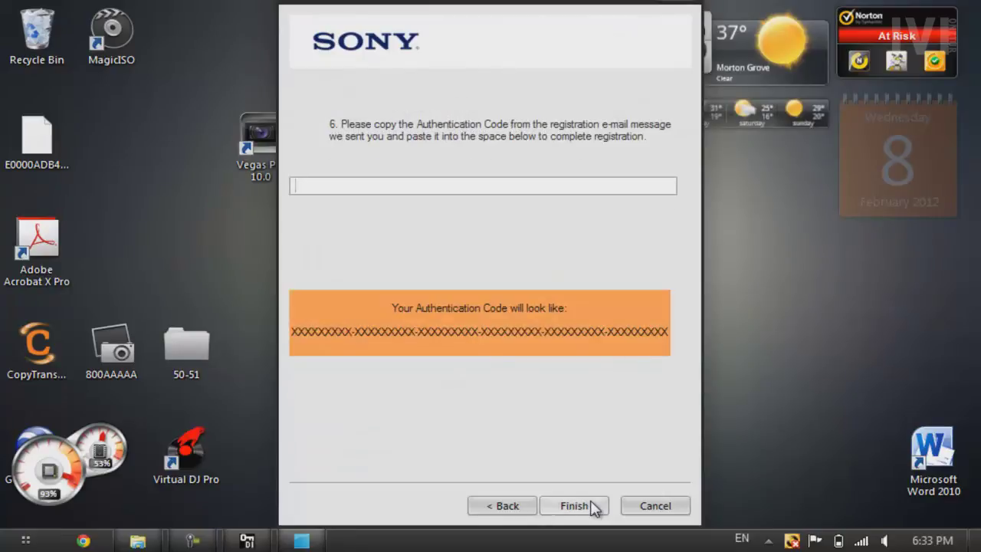
- Paste the keygen's activation code as the authentication code, finish registration, and exit the keygen
left_click(246, 540)
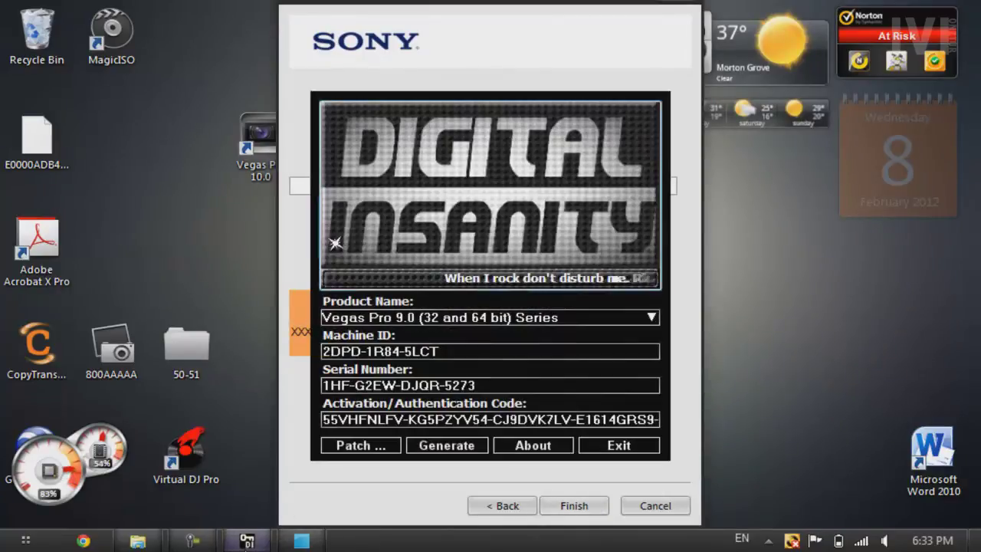
left_click(347, 413)
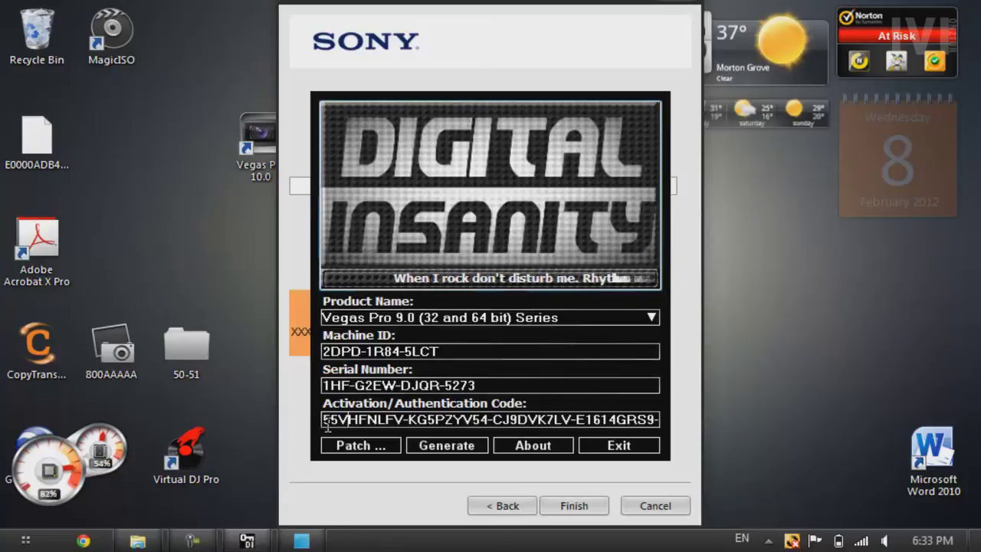
left_click_drag(327, 420, 666, 421)
key("ctrl+c")
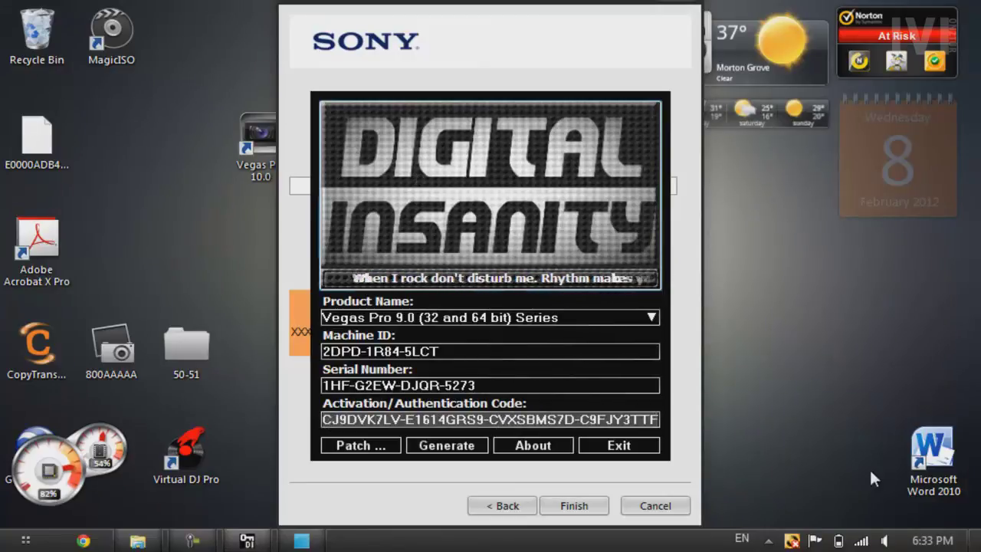
left_click(467, 481)
key("ctrl+v")
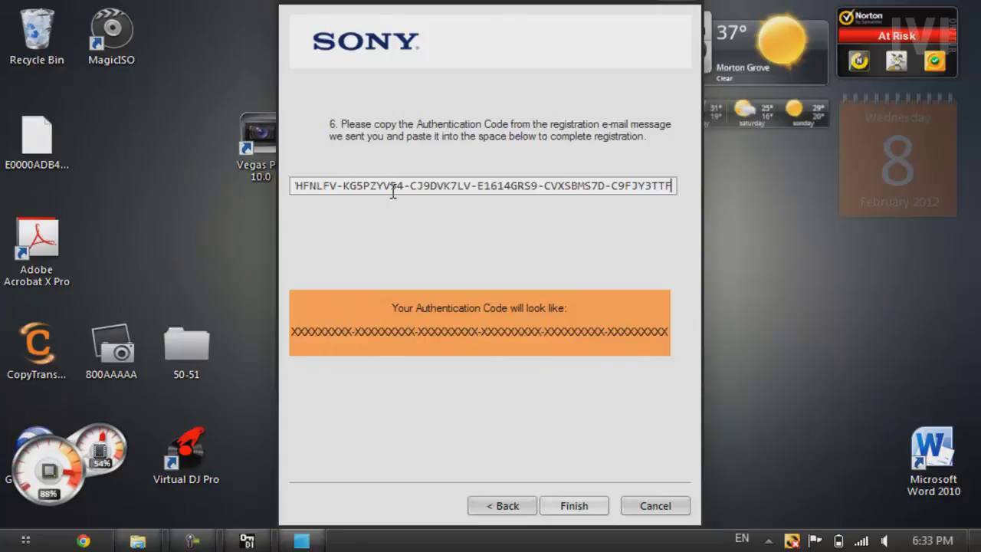
left_click(573, 506)
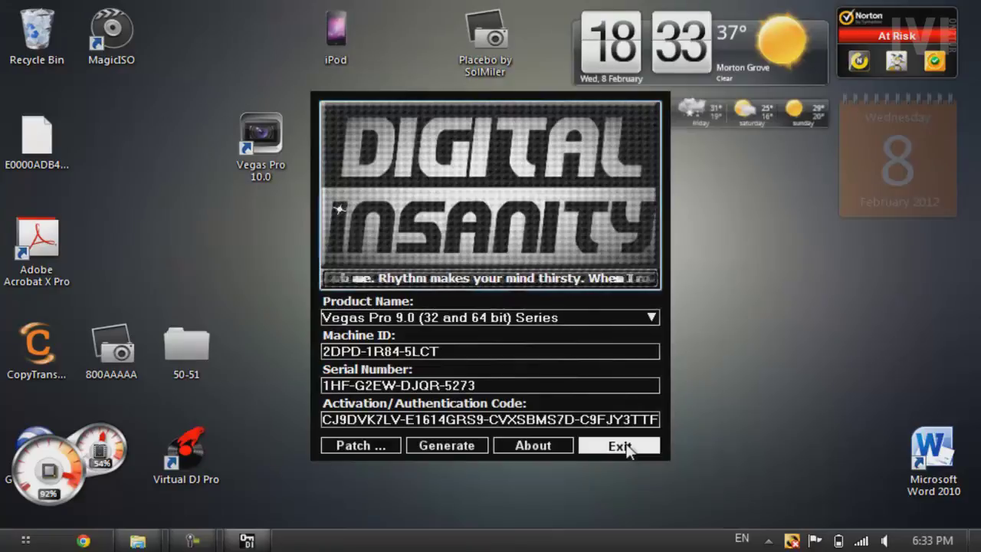
left_click(622, 446)
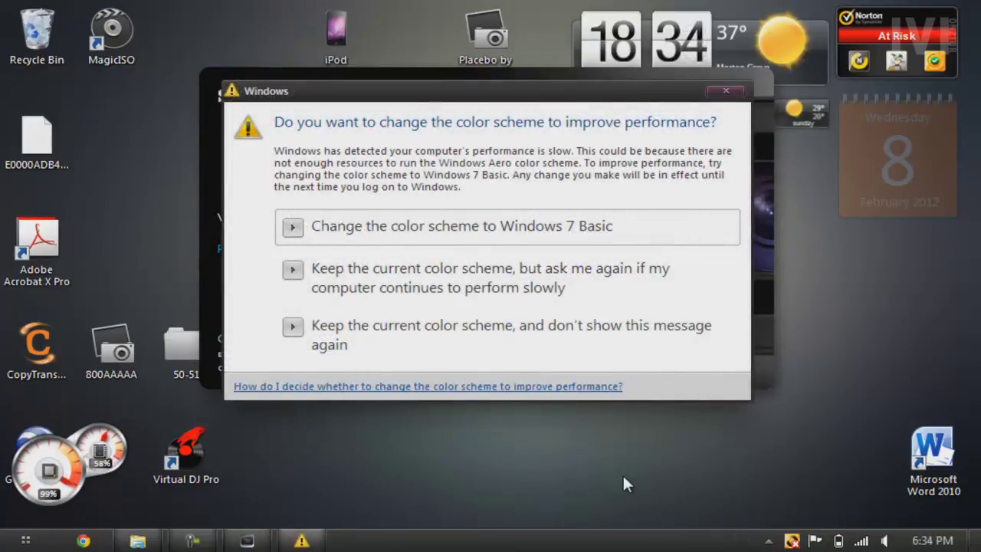
- Keep the current colour scheme, associate .veg files with Vegas Pro, then close the program
left_click(672, 264)
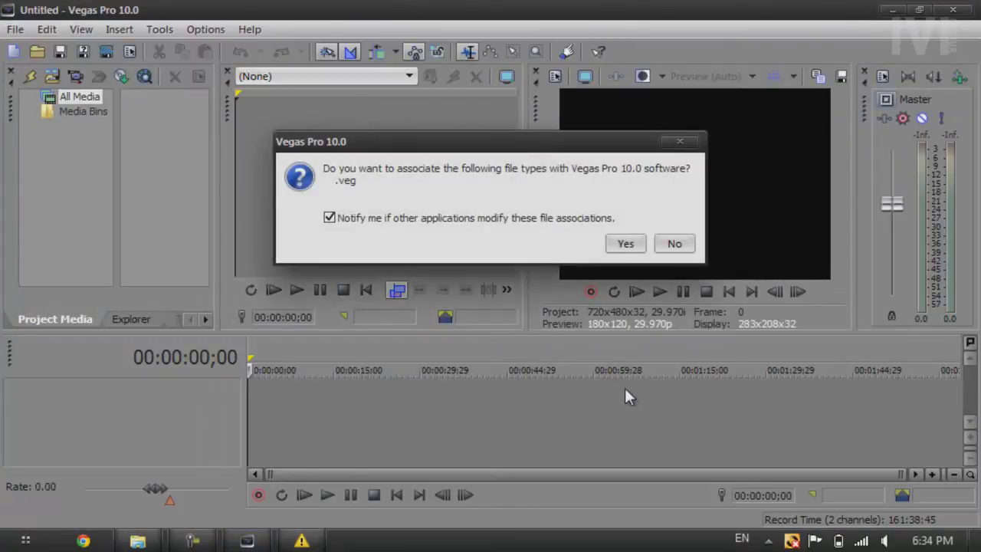
left_click(633, 245)
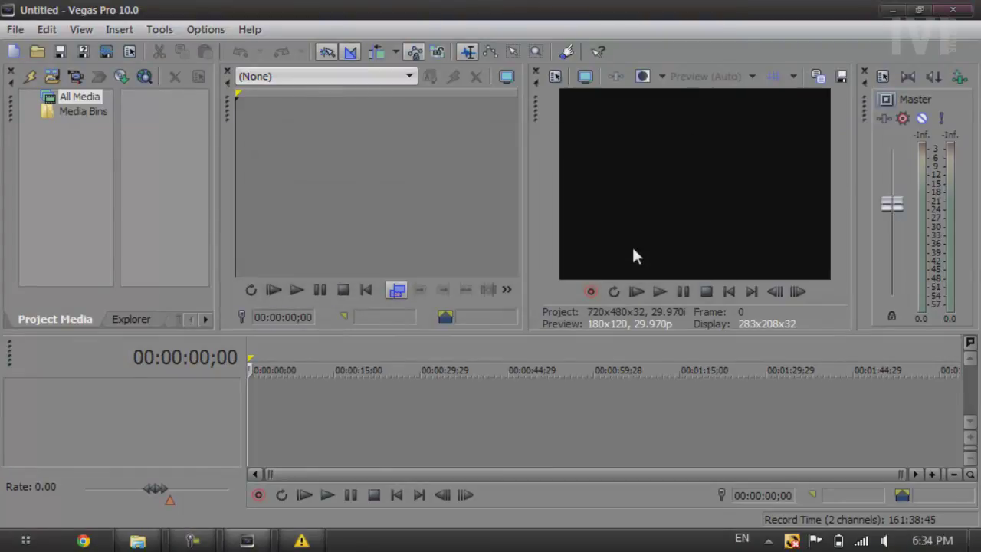
left_click(955, 10)
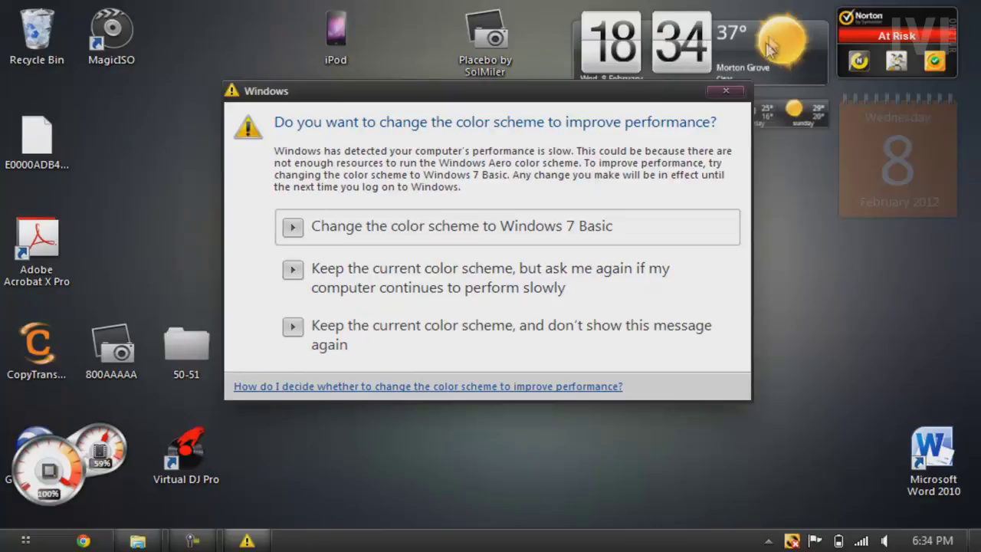
- Close the Windows colour-scheme prompt, leaving a clear desktop with the Vegas Pro 10.0 shortcut
left_click(725, 91)
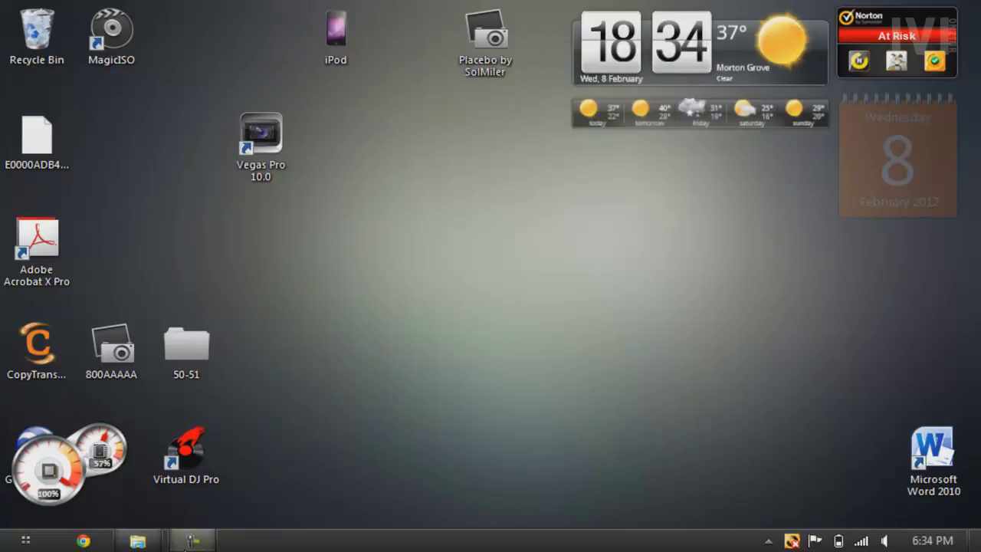
left_click(189, 541)
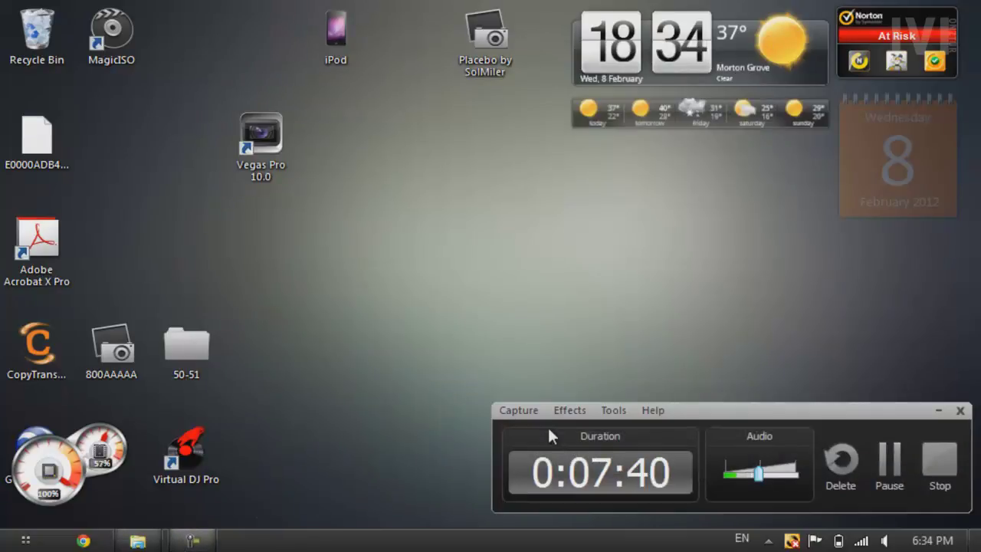
key("super+Down")
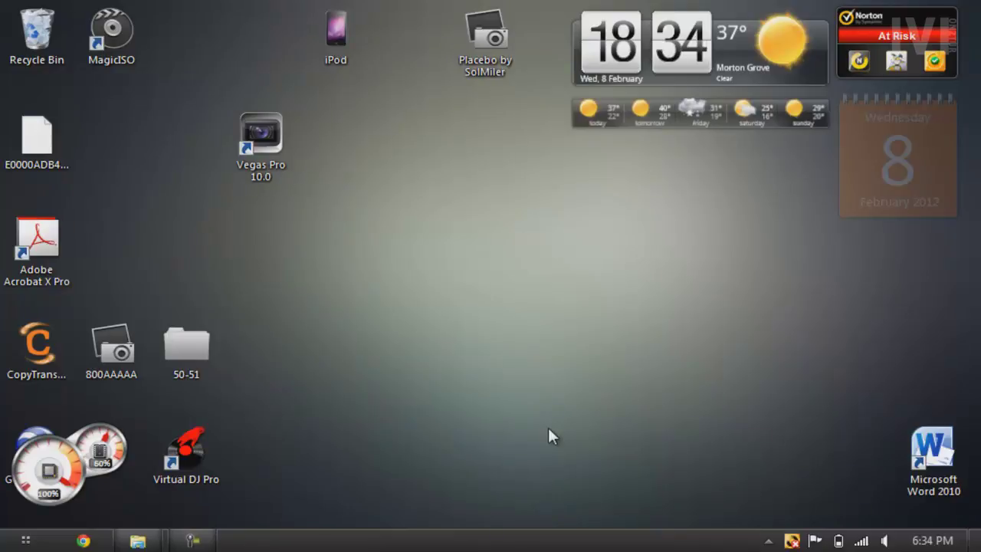